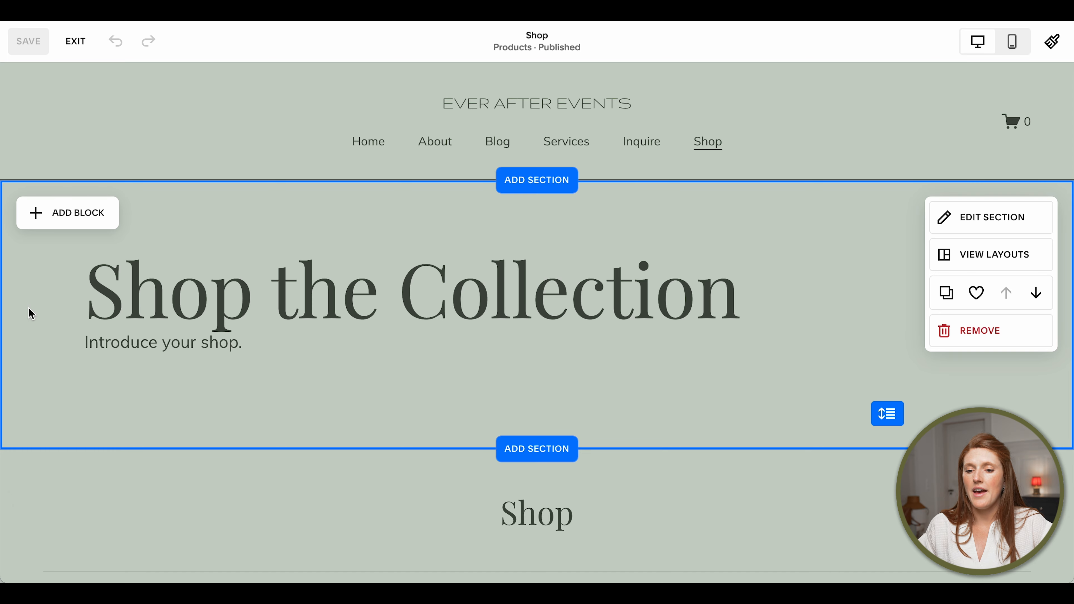
Delete the "Introduce your shop." text block and the "Shop the Collection" heading block from the top section.
{"action": "left_click", "coordinate": [185, 346]}
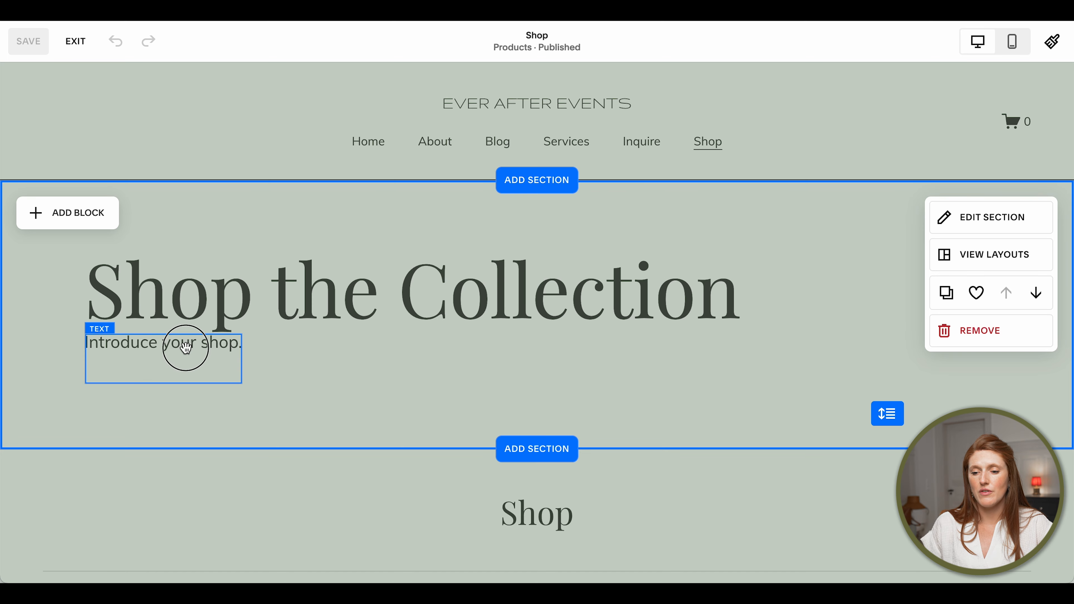
{"action": "left_click", "coordinate": [263, 308]}
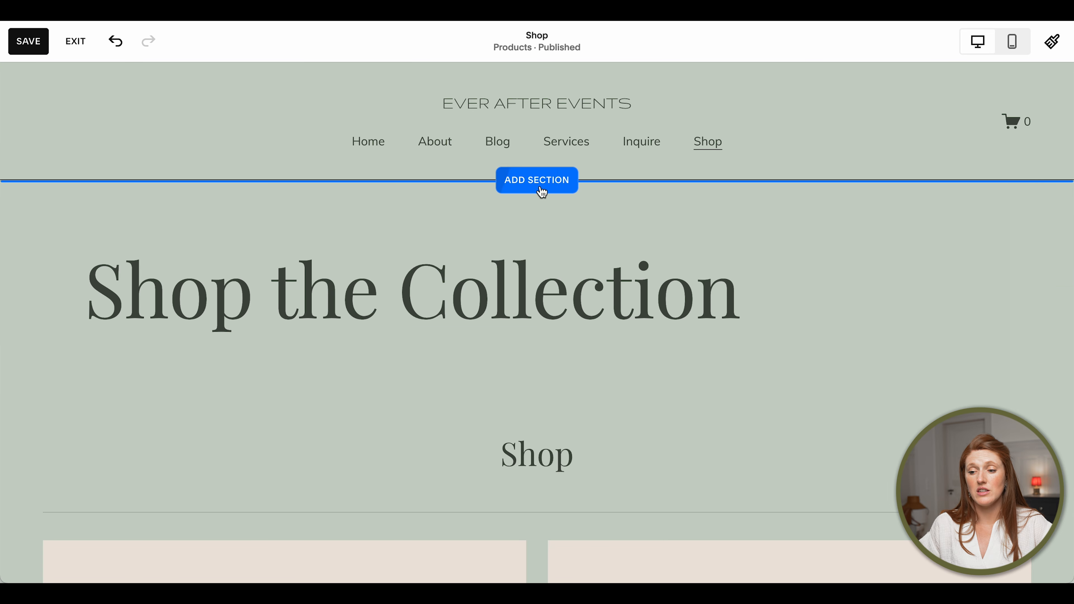
{"action": "left_click", "coordinate": [321, 293]}
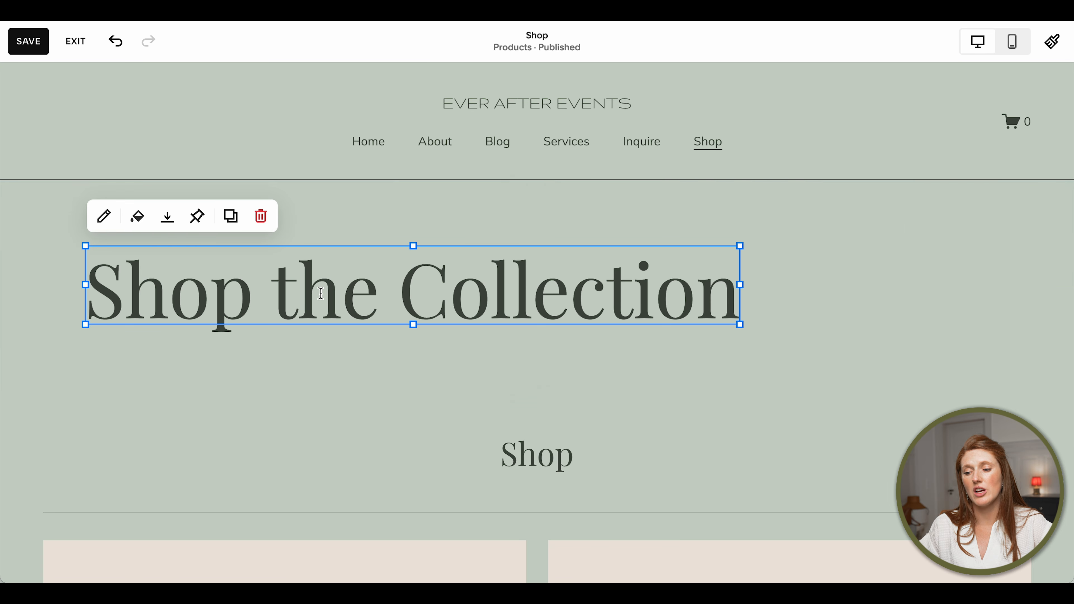
{"action": "left_click", "coordinate": [336, 296]}
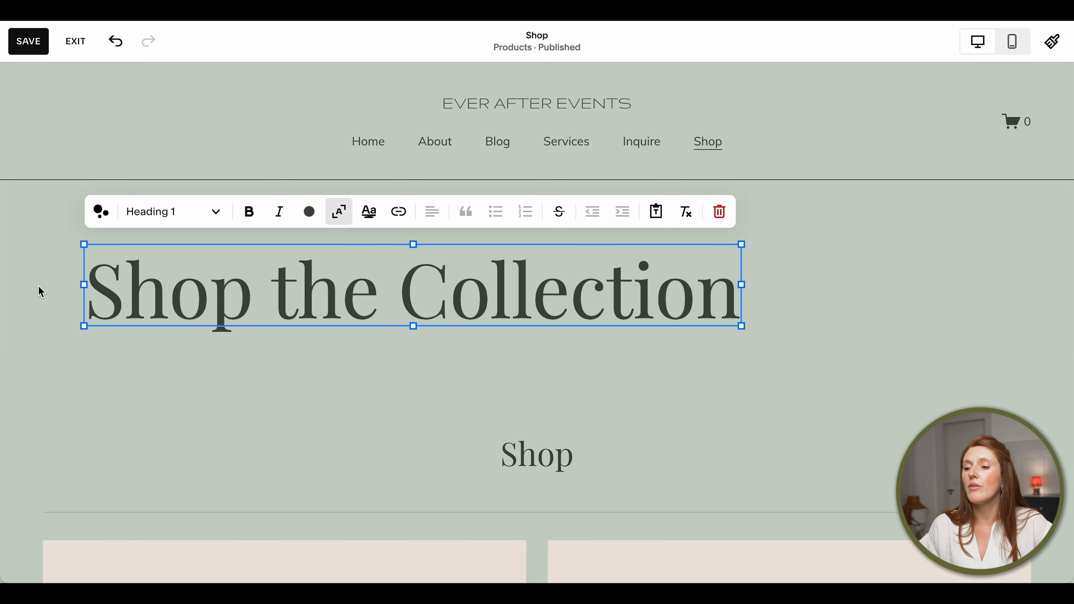
{"action": "left_click", "coordinate": [719, 211]}
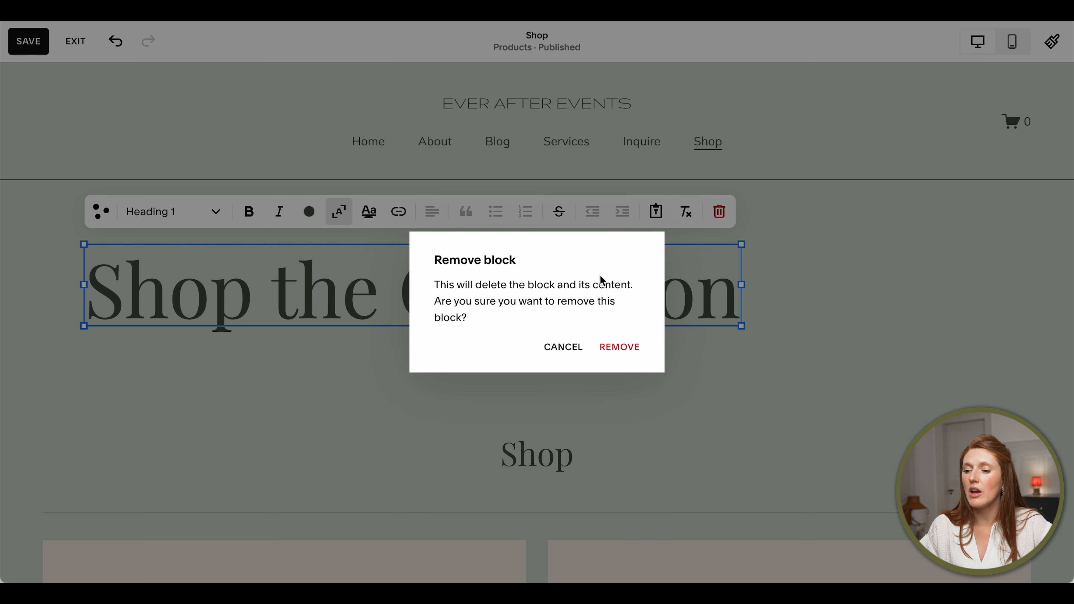
{"action": "left_click", "coordinate": [629, 349]}
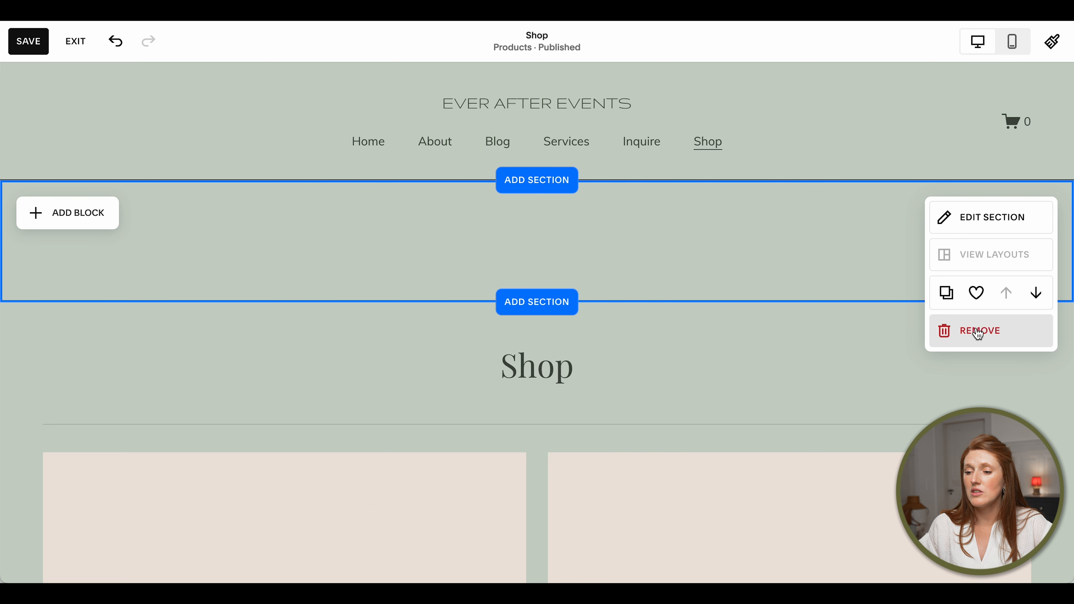
Remove the emptied section above the shop's product list.
{"action": "left_click", "coordinate": [977, 331]}
{"action": "left_click", "coordinate": [607, 342]}
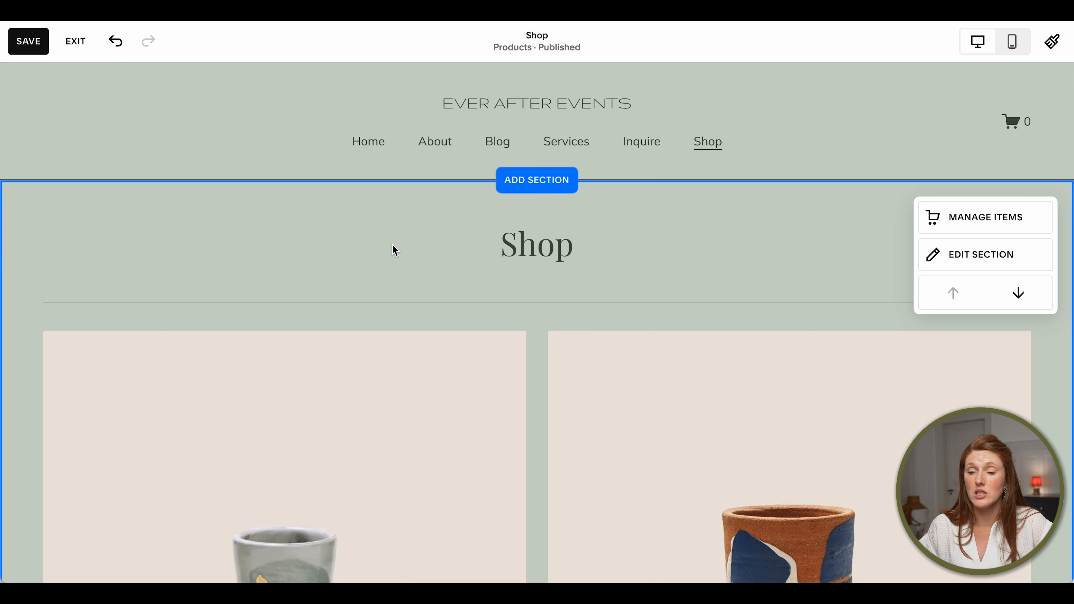
Try to add a section above the shop's product list.
{"action": "left_click", "coordinate": [520, 180]}
{"action": "left_click", "coordinate": [182, 238]}
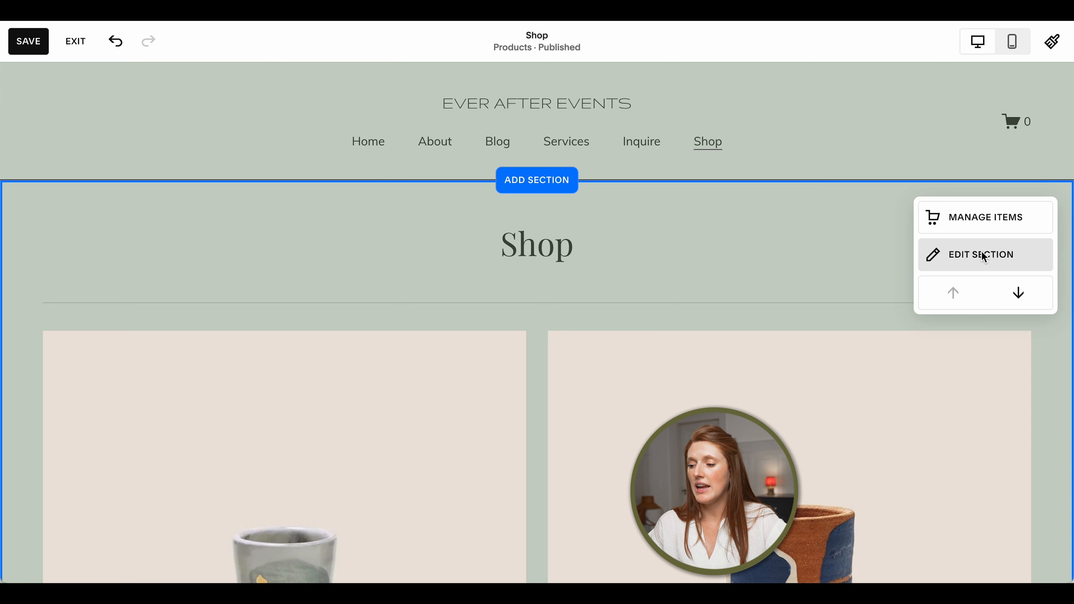
Edit the product section's format and try different column counts, ending with 3 columns.
{"action": "left_click", "coordinate": [981, 252]}
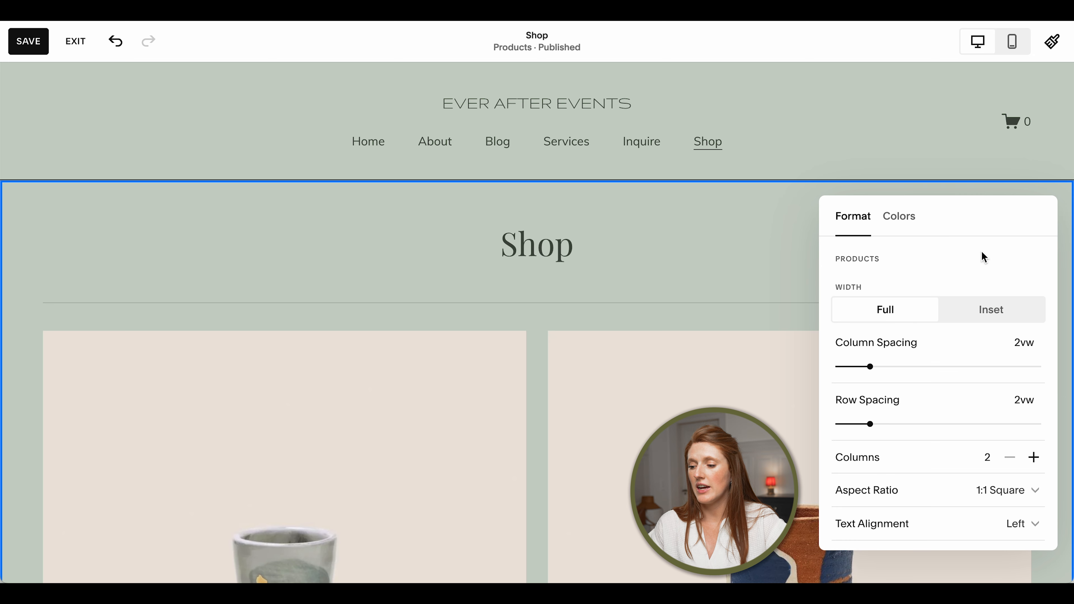
{"action": "scroll", "coordinate": [708, 254], "scroll_direction": "down", "scroll_amount": 4}
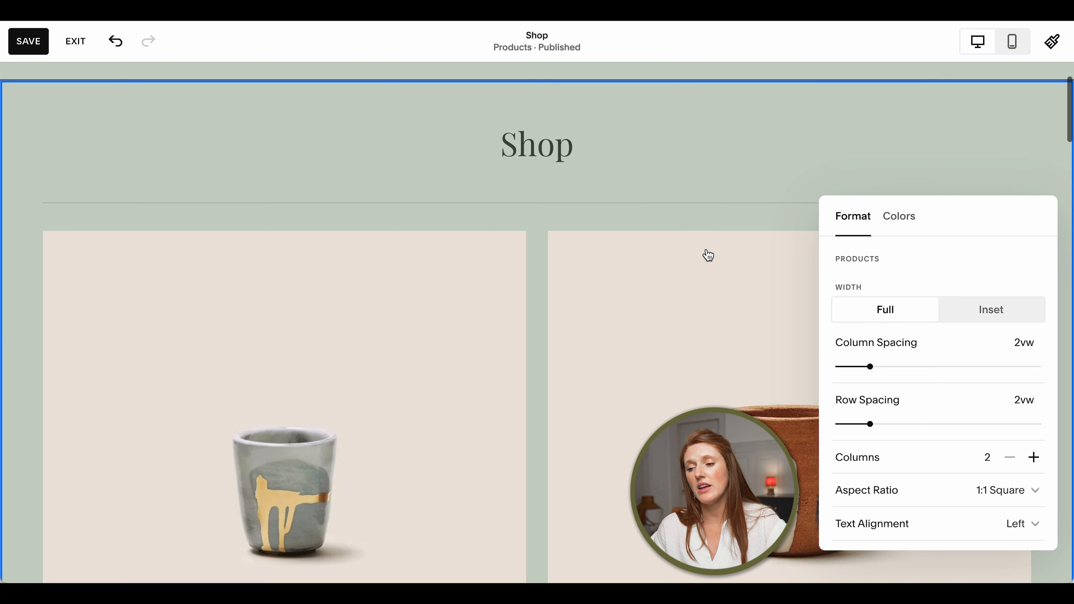
{"action": "scroll", "coordinate": [872, 431], "scroll_direction": "down", "scroll_amount": 5}
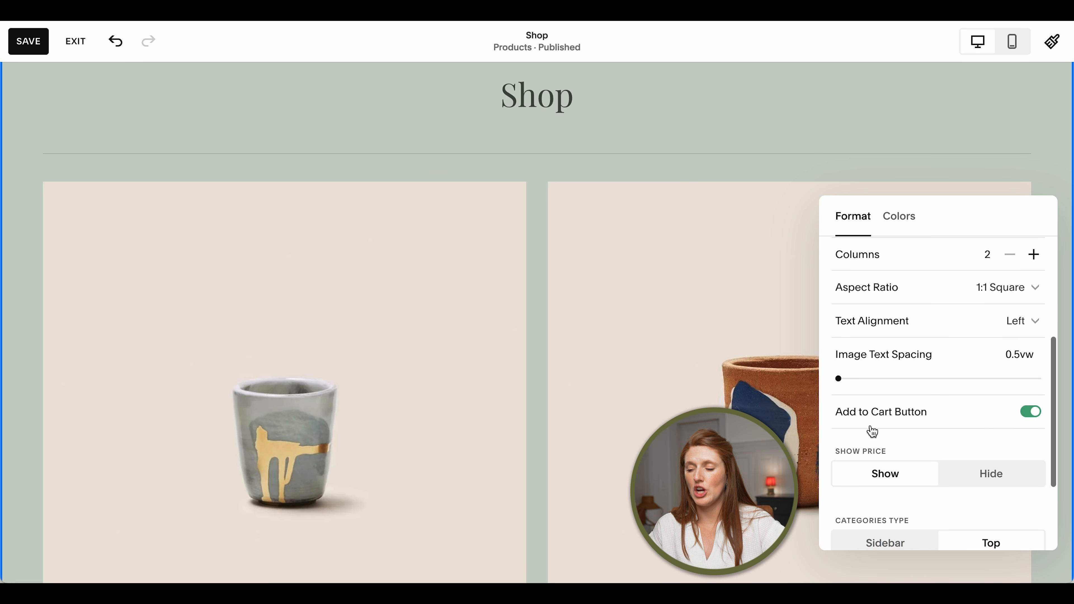
{"action": "left_click", "coordinate": [1033, 255]}
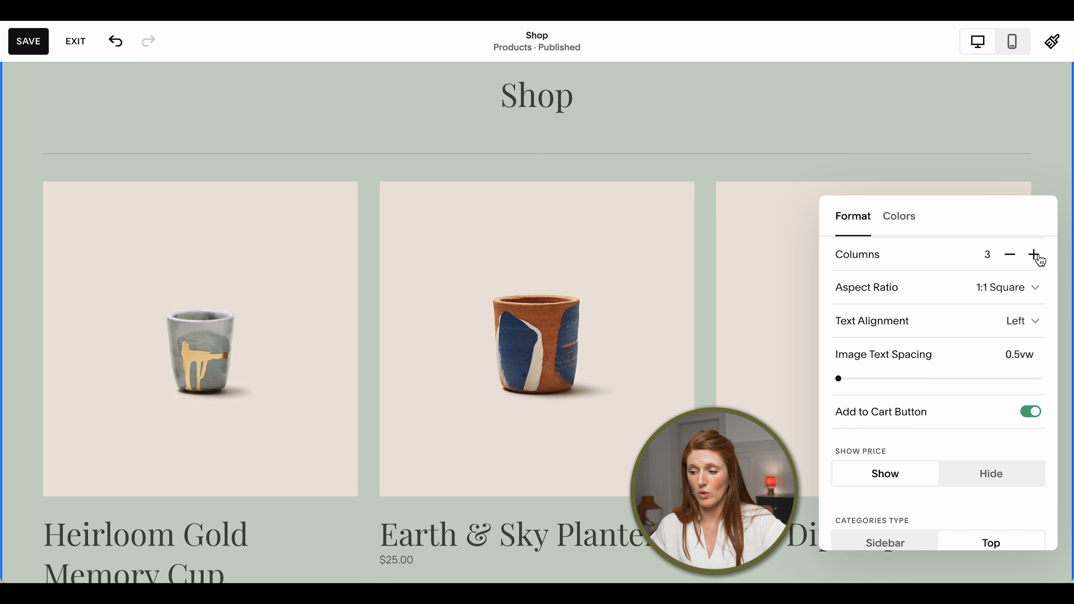
{"action": "left_click", "coordinate": [1035, 256]}
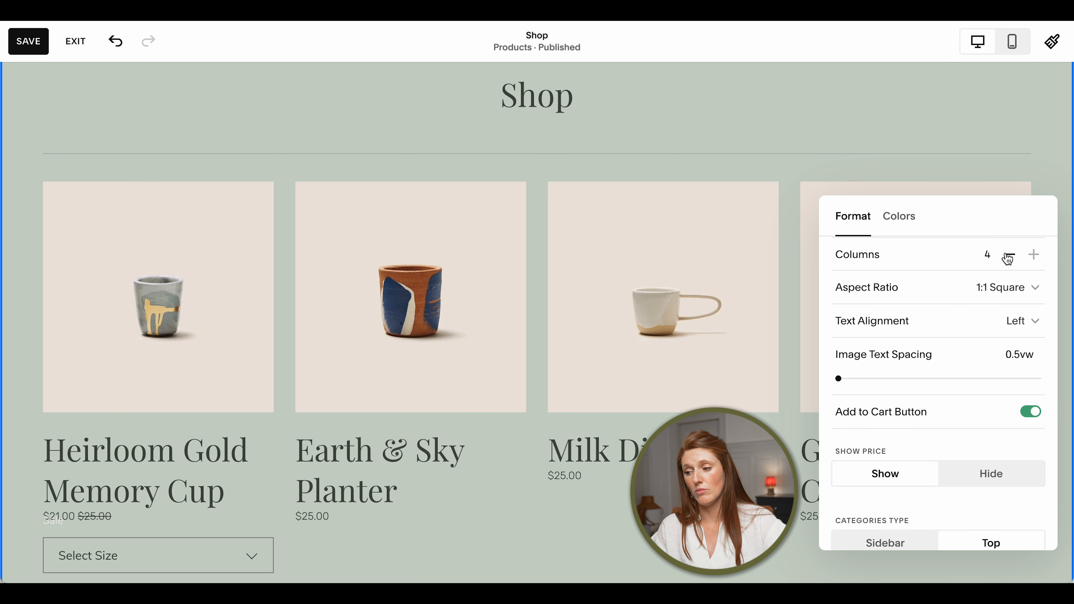
{"action": "left_click", "coordinate": [1008, 256]}
{"action": "left_click", "coordinate": [1011, 255]}
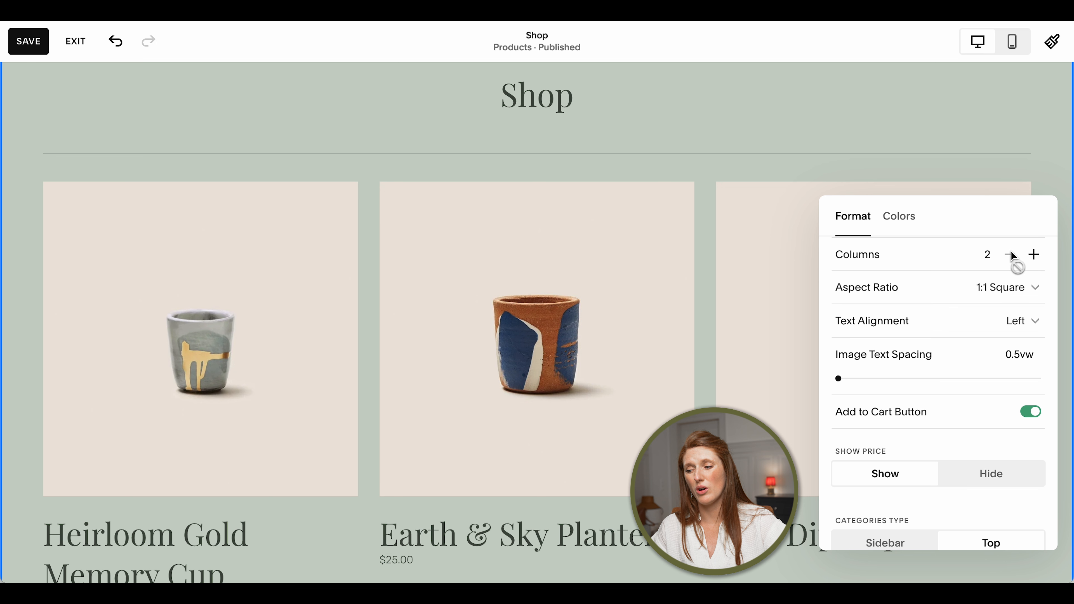
{"action": "left_click", "coordinate": [1033, 255]}
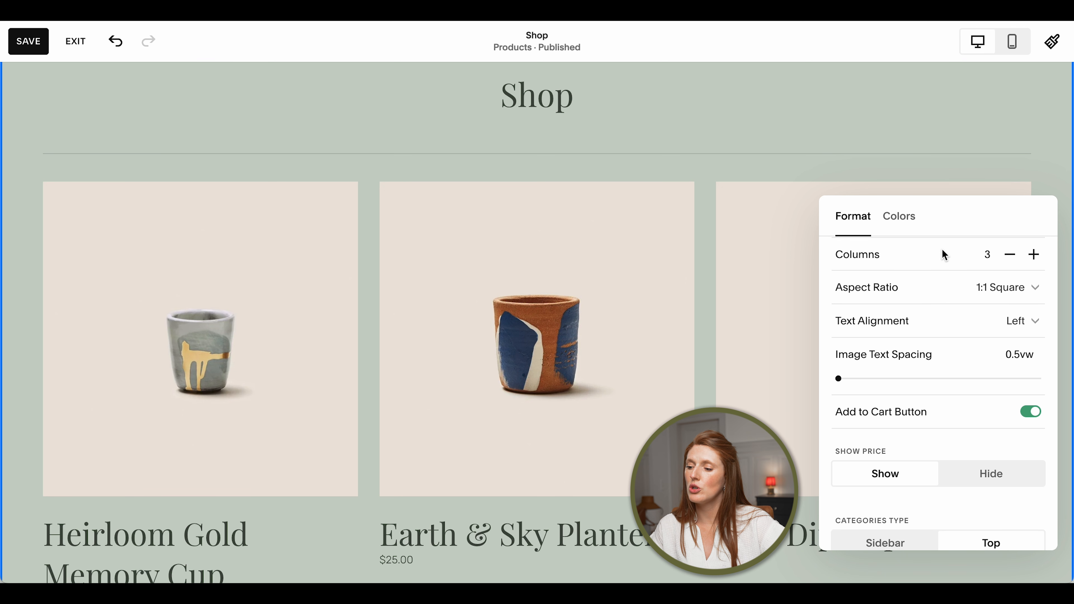
Set the product images' aspect ratio to 3:4 Three-Four (Vertical) and check the result down the product grid.
{"action": "scroll", "coordinate": [943, 254], "scroll_direction": "down", "scroll_amount": 1}
{"action": "left_click", "coordinate": [1005, 261]}
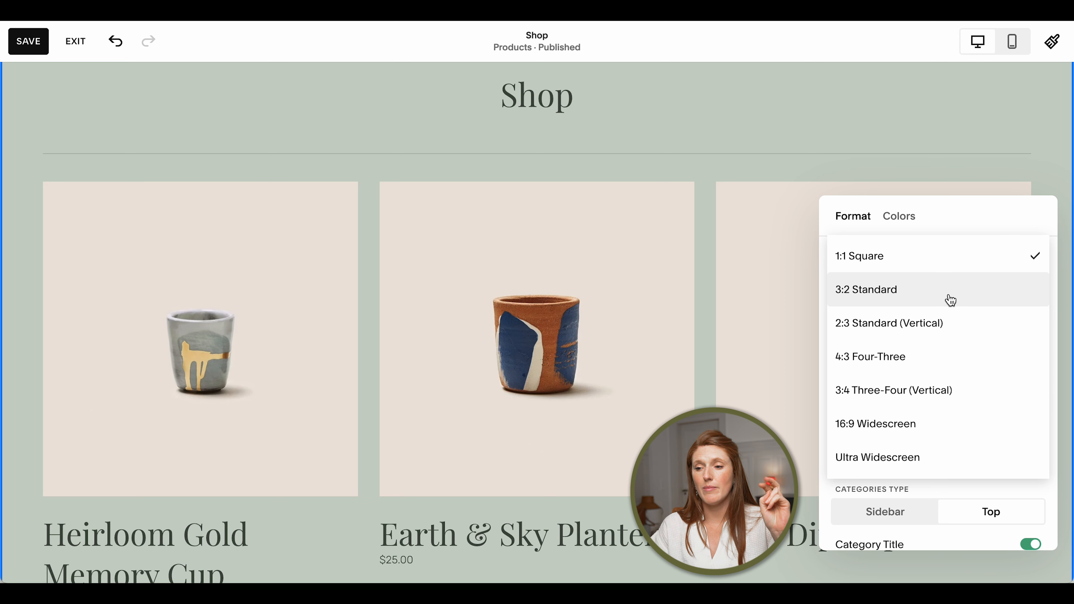
{"action": "left_click", "coordinate": [964, 390]}
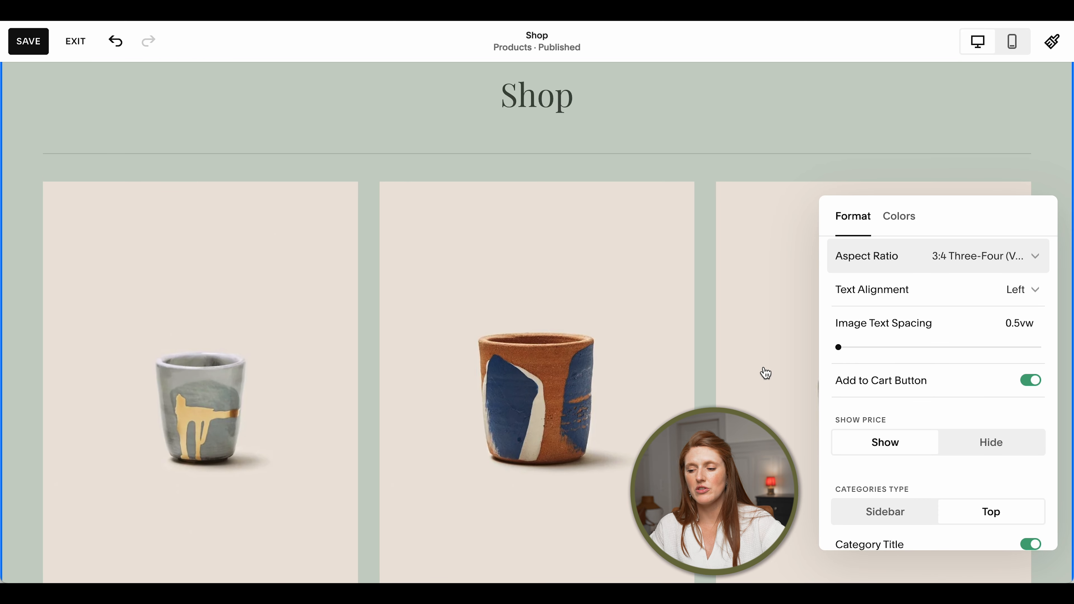
{"action": "scroll", "coordinate": [698, 357], "scroll_direction": "down", "scroll_amount": 4}
{"action": "scroll", "coordinate": [698, 357], "scroll_direction": "up", "scroll_amount": 3}
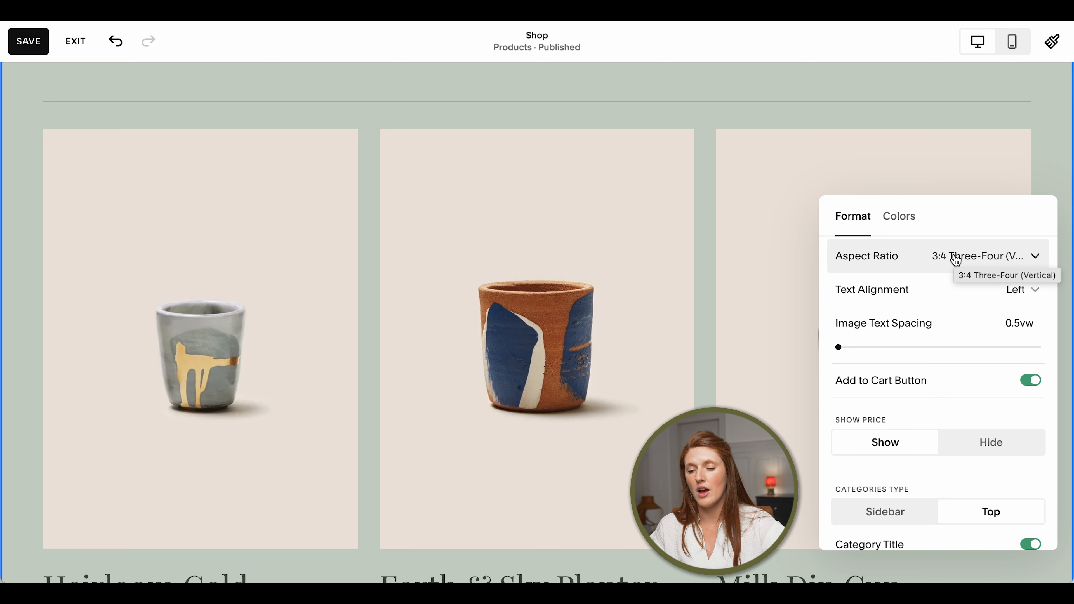
{"action": "scroll", "coordinate": [954, 259], "scroll_direction": "down", "scroll_amount": 2}
{"action": "scroll", "coordinate": [952, 259], "scroll_direction": "up", "scroll_amount": 2}
Hide the product prices and set the categories type of the product section to Sidebar.
{"action": "scroll", "coordinate": [855, 353], "scroll_direction": "down", "scroll_amount": 5}
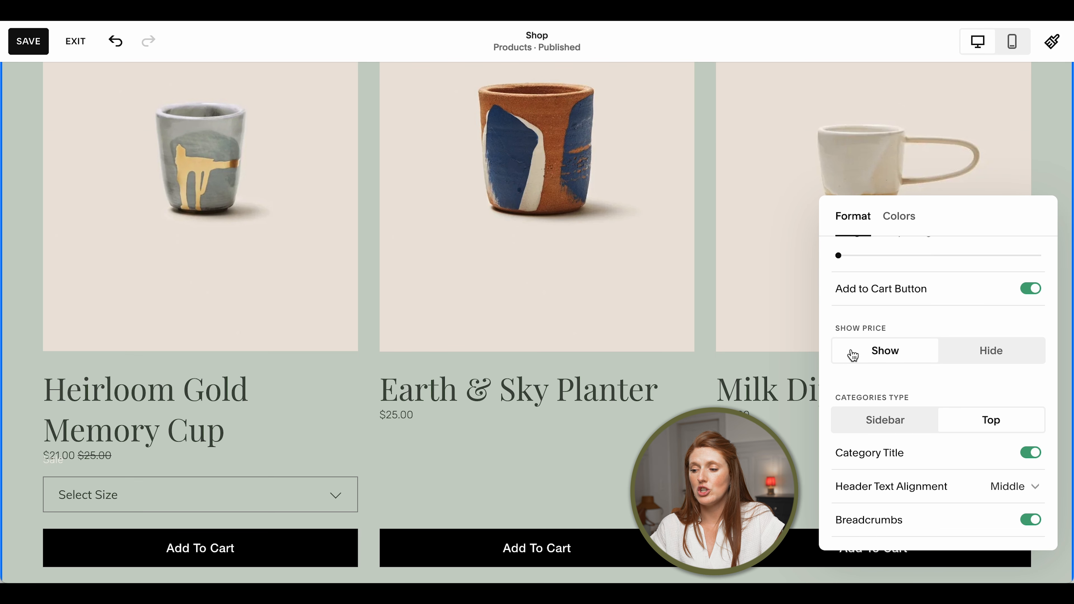
{"action": "left_click", "coordinate": [968, 350]}
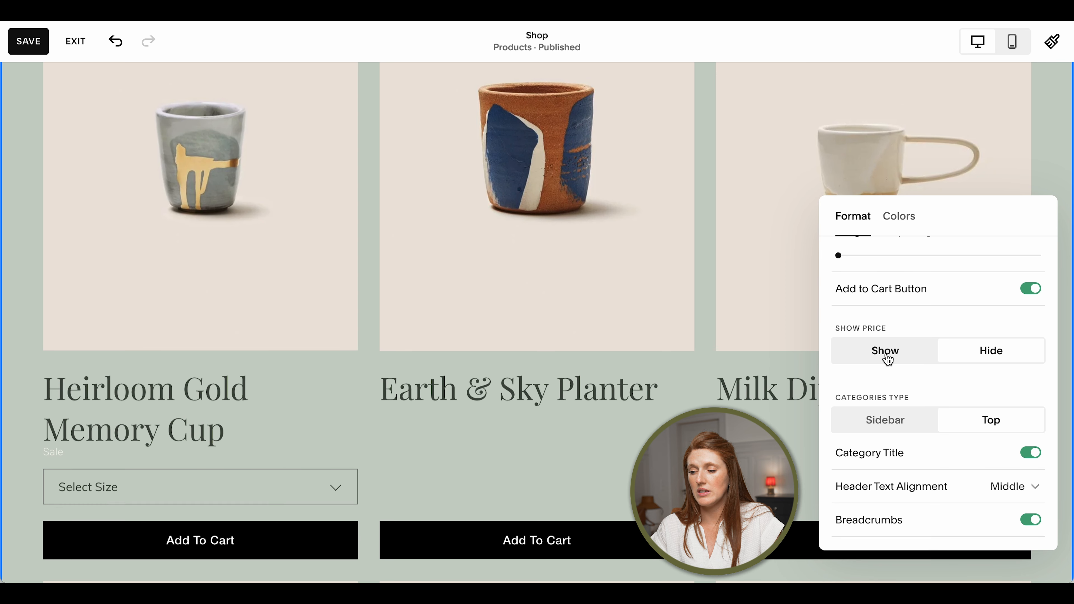
{"action": "left_click", "coordinate": [888, 356]}
{"action": "left_click", "coordinate": [961, 352]}
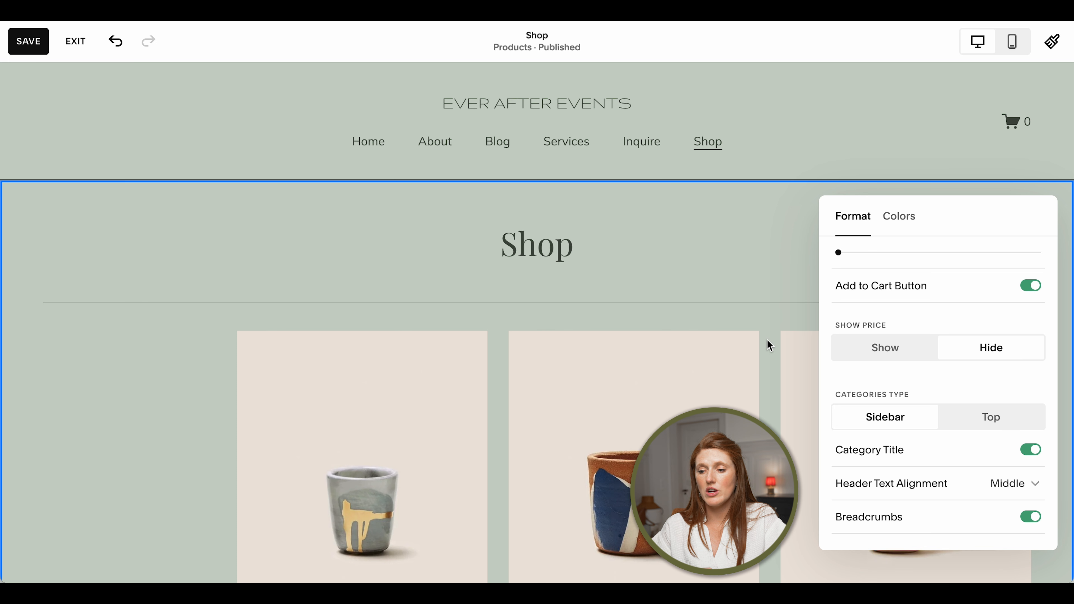
{"action": "scroll", "coordinate": [767, 340], "scroll_direction": "down", "scroll_amount": 4}
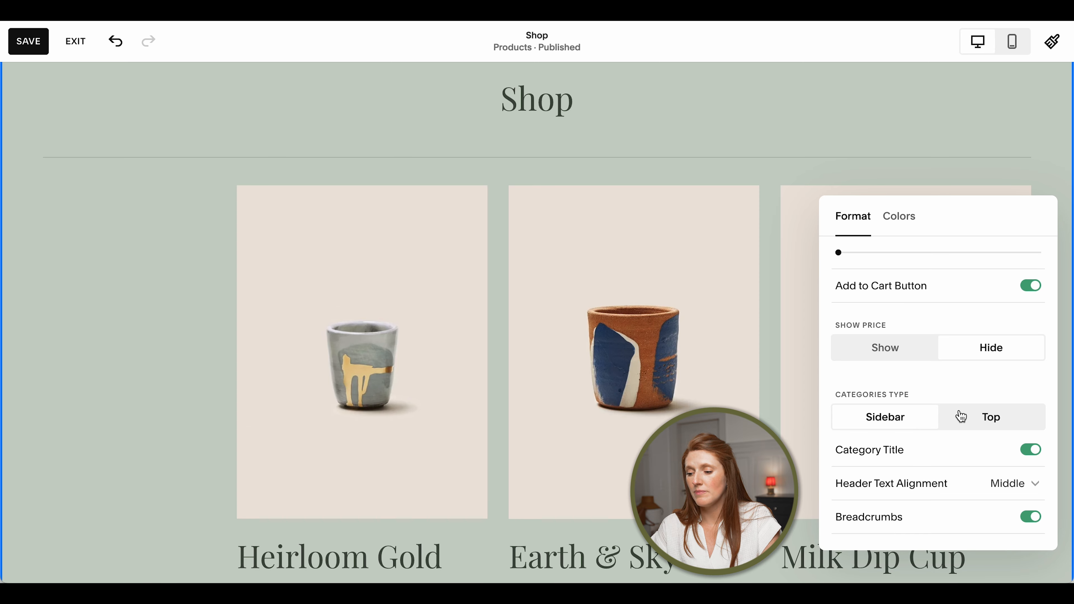
Close the section settings, save the Shop page and leave editing mode.
{"action": "left_click", "coordinate": [697, 144]}
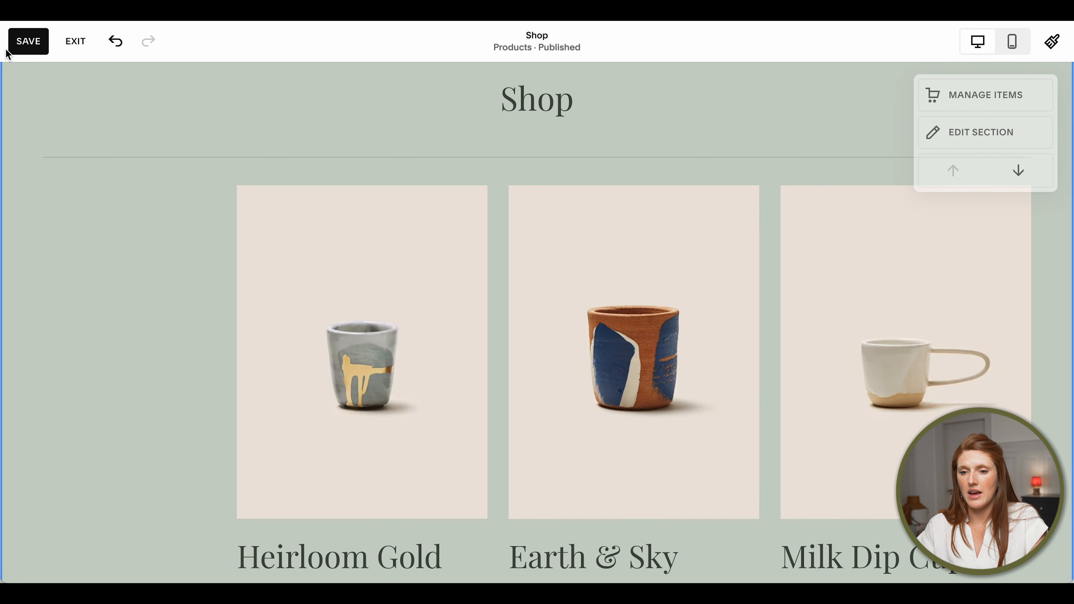
{"action": "left_click", "coordinate": [26, 44]}
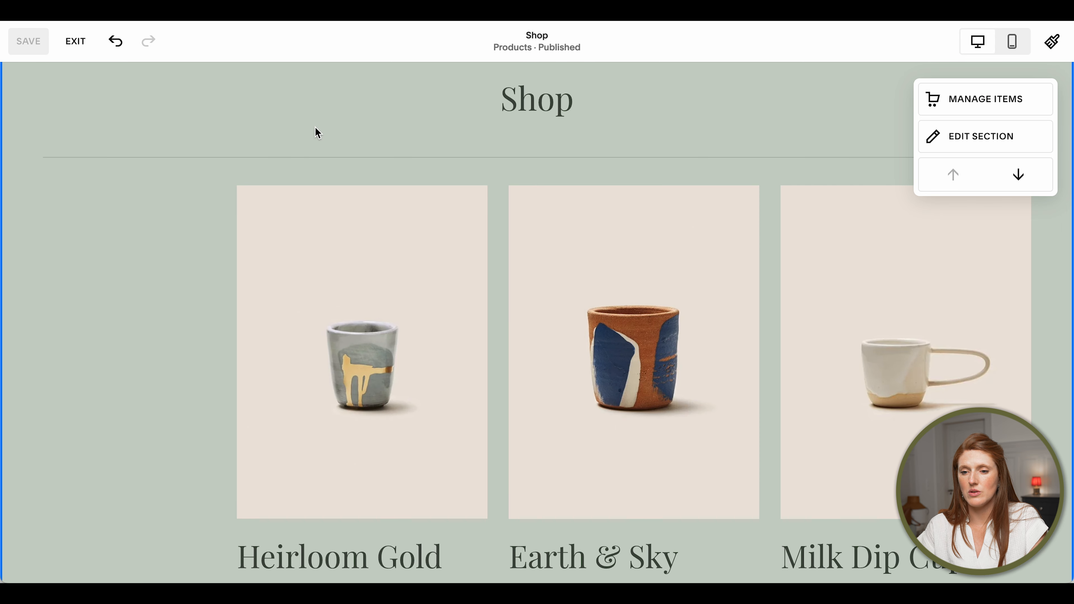
{"action": "left_click", "coordinate": [76, 41]}
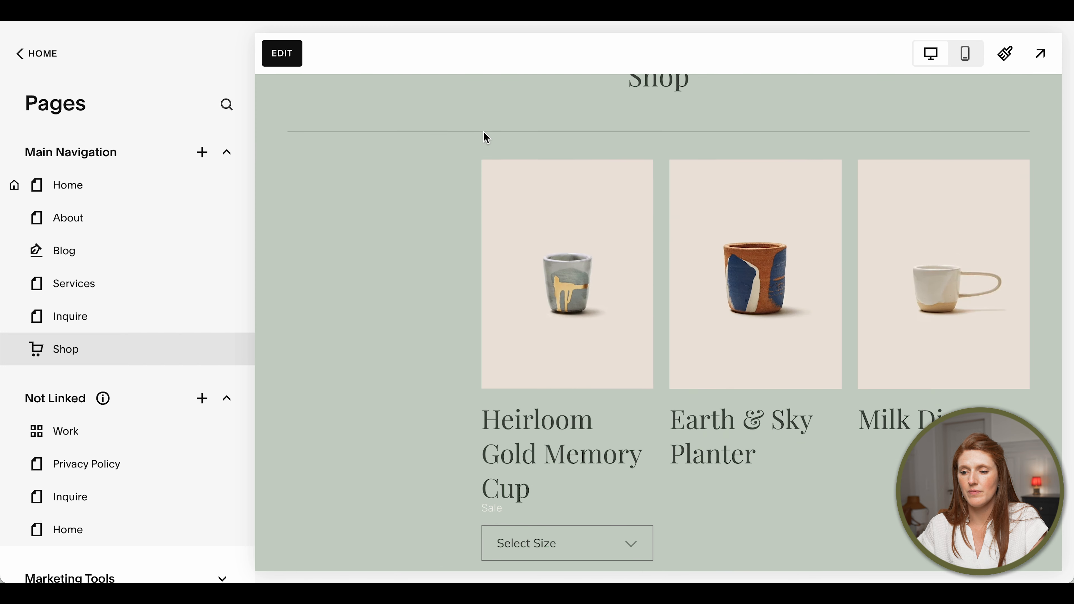
Open the Heirloom Gold Memory Cup product from the Shop's product list for editing, at its Organization settings.
{"action": "left_click", "coordinate": [144, 347]}
{"action": "left_click", "coordinate": [263, 364]}
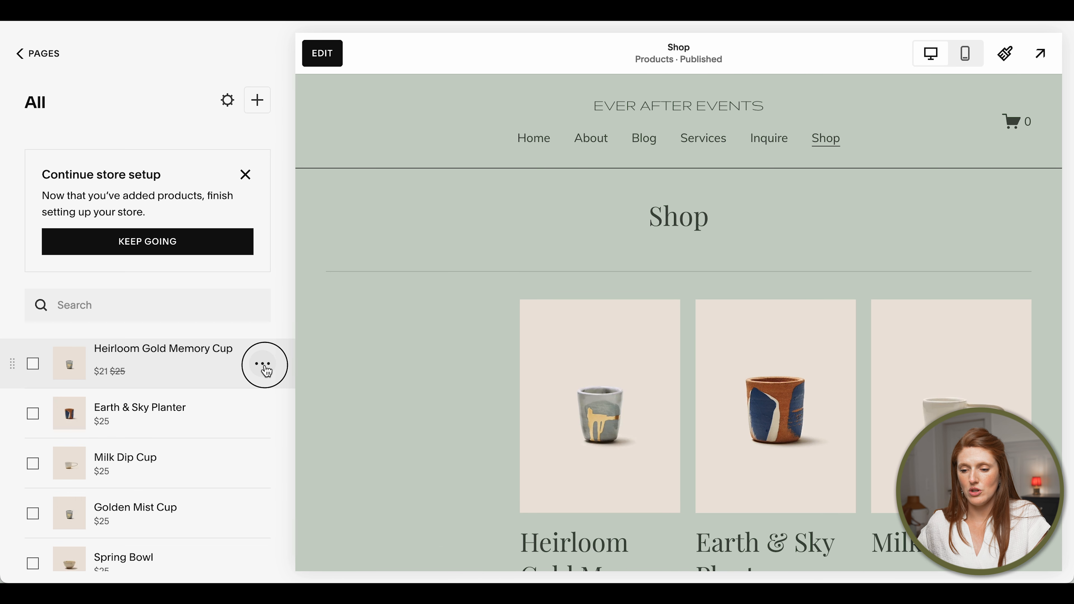
{"action": "left_click", "coordinate": [168, 378]}
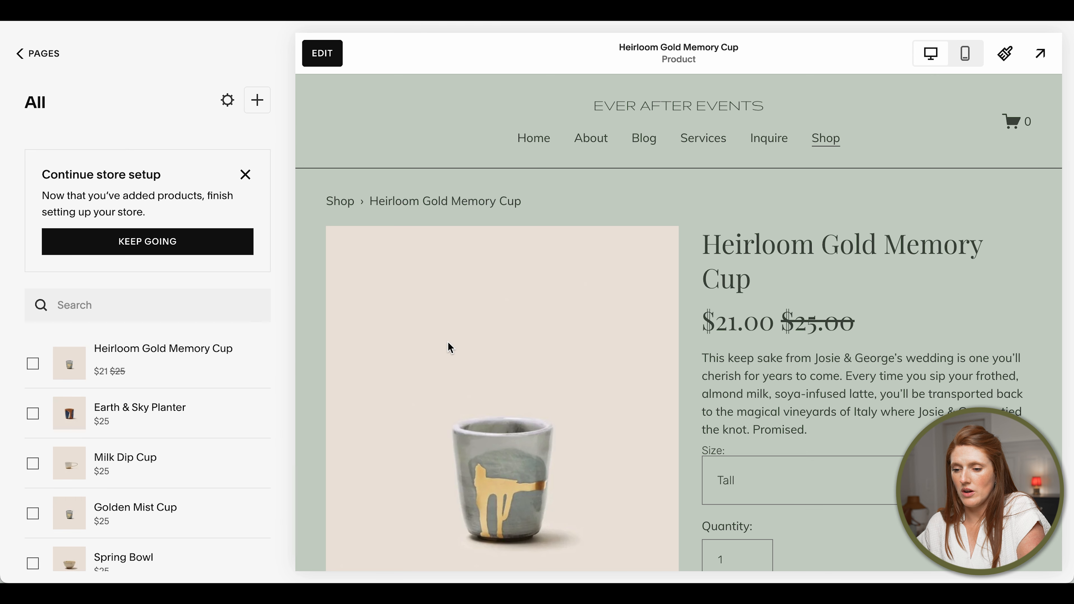
{"action": "left_click", "coordinate": [322, 53]}
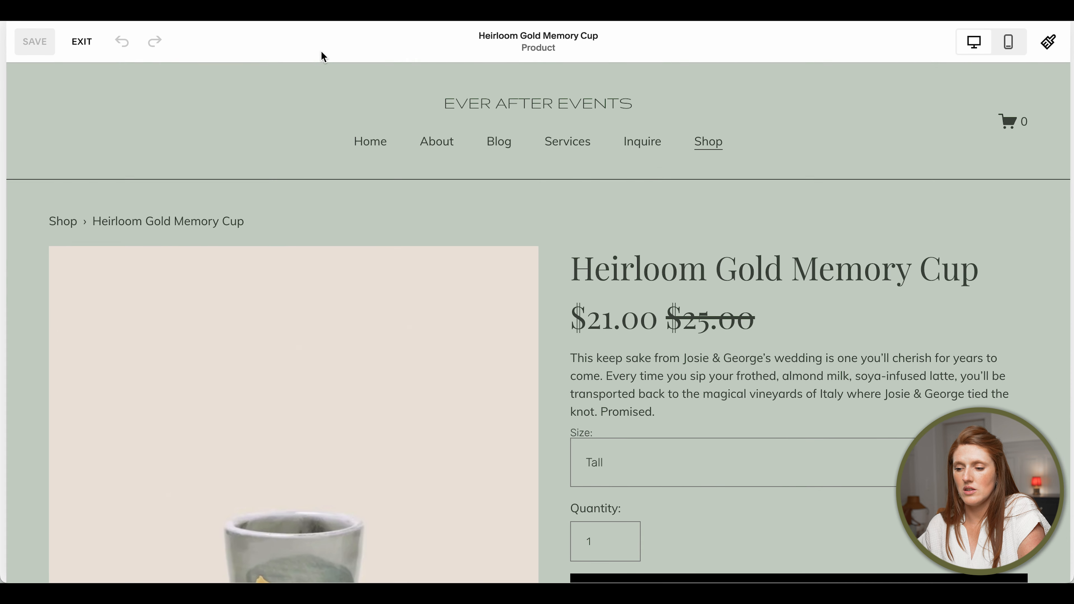
{"action": "left_click", "coordinate": [971, 214]}
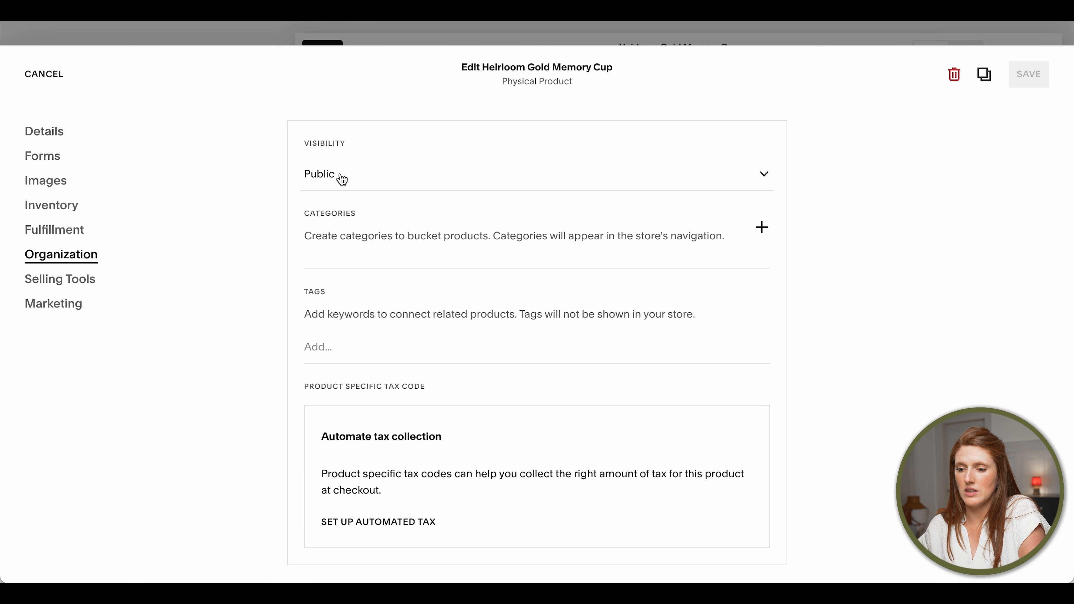
Create the store categories Tall Cups, Venti Cups, Coffee Beans and Coffee Strainers.
{"action": "left_click", "coordinate": [761, 227]}
{"action": "type", "text": "Tall Cups"}
{"action": "key", "text": "Return"}
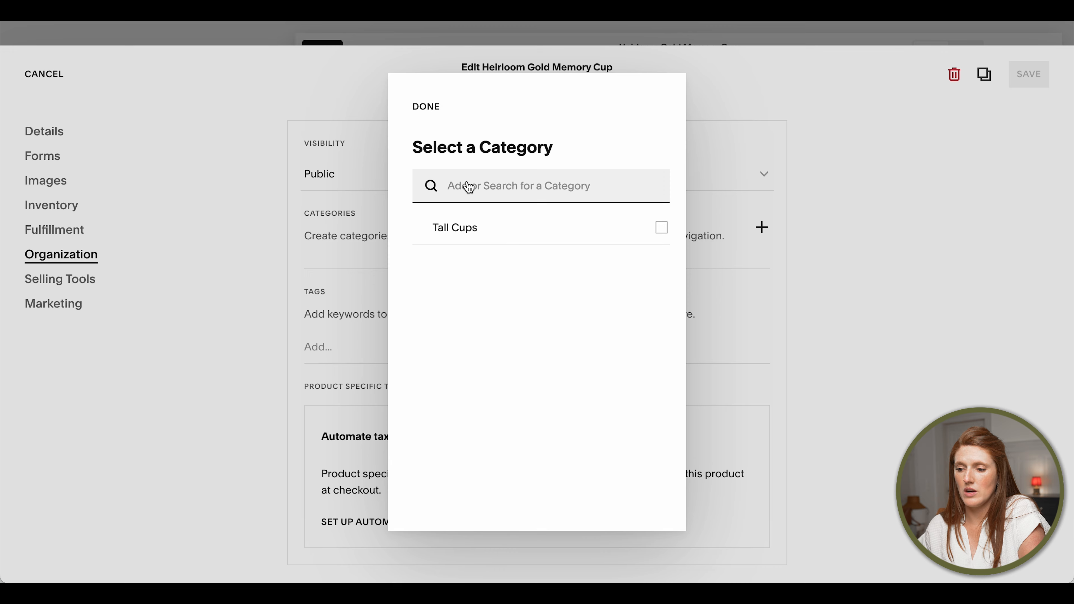
{"action": "type", "text": "Venti Cups"}
{"action": "left_click", "coordinate": [649, 188]}
{"action": "type", "text": "Coffee Beans"}
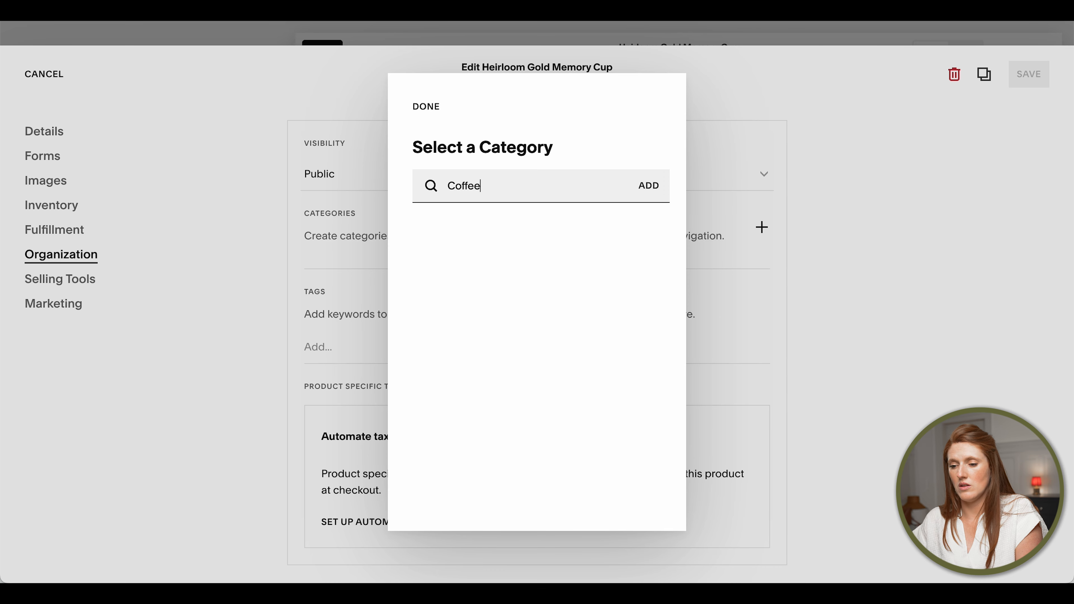
{"action": "left_click", "coordinate": [647, 187]}
{"action": "type", "text": "Coffee Strainers"}
{"action": "left_click", "coordinate": [647, 187]}
{"action": "left_click", "coordinate": [426, 106]}
Assign the Heirloom Gold Memory Cup to the Coffee Strainers category and save the product.
{"action": "scroll", "coordinate": [550, 296], "scroll_direction": "up", "scroll_amount": 3}
{"action": "left_click", "coordinate": [526, 343]}
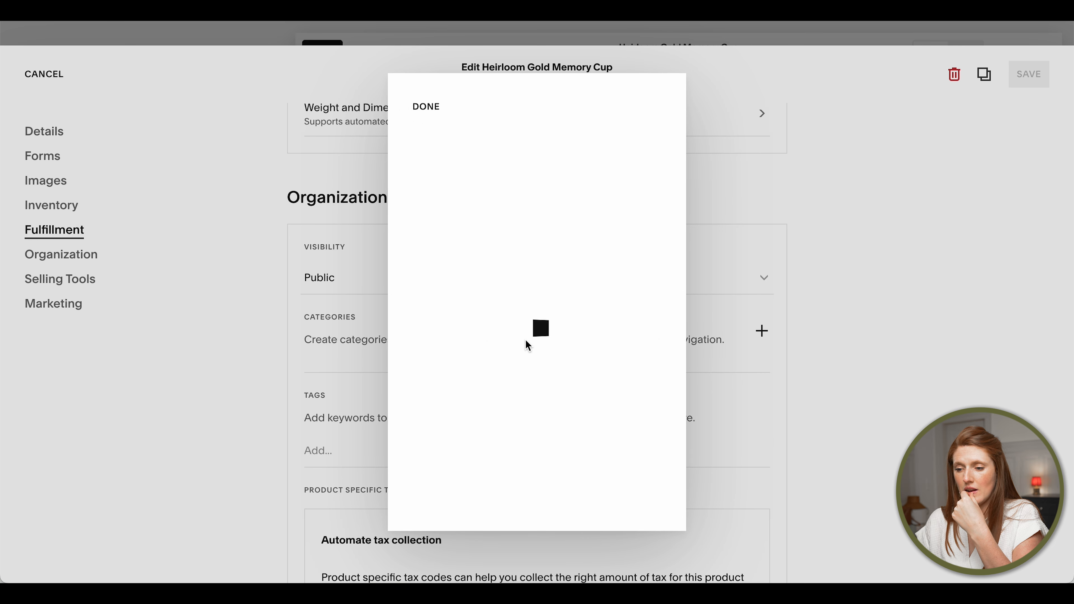
{"action": "left_click", "coordinate": [660, 229]}
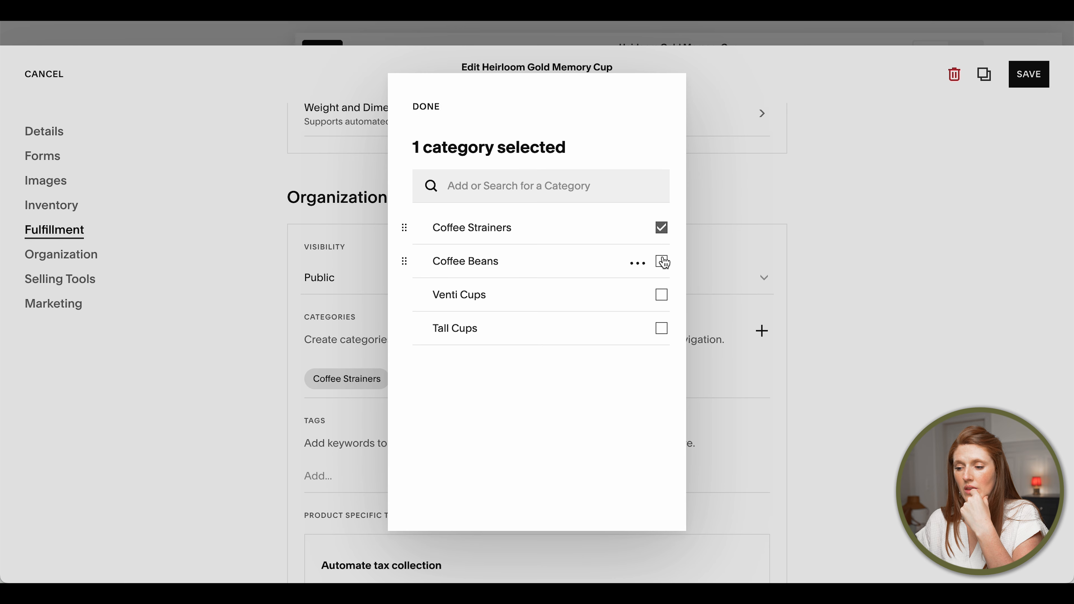
{"action": "left_click", "coordinate": [423, 108]}
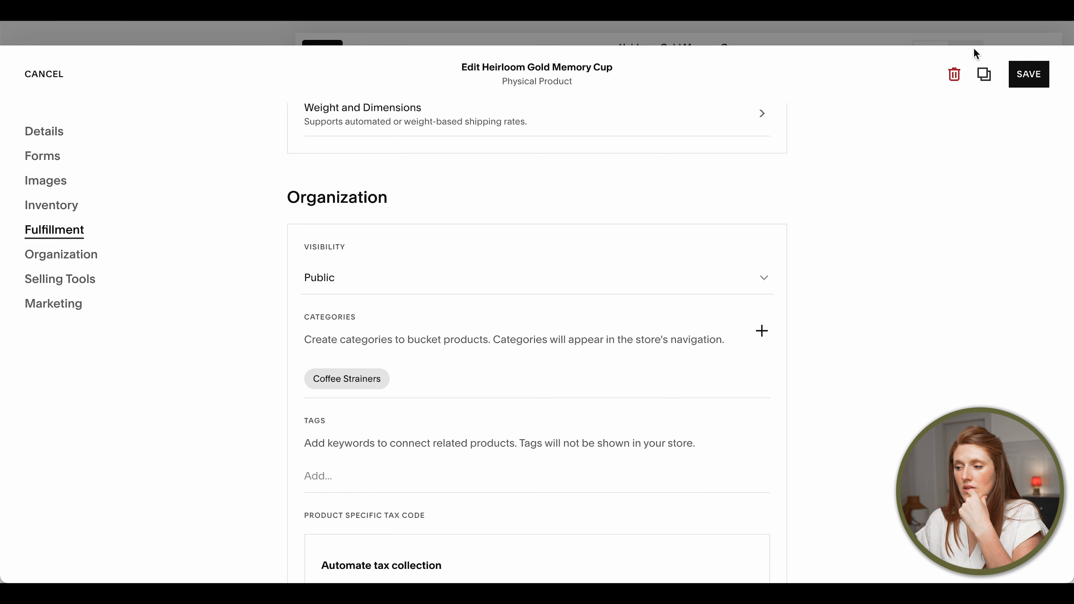
{"action": "left_click", "coordinate": [1031, 76]}
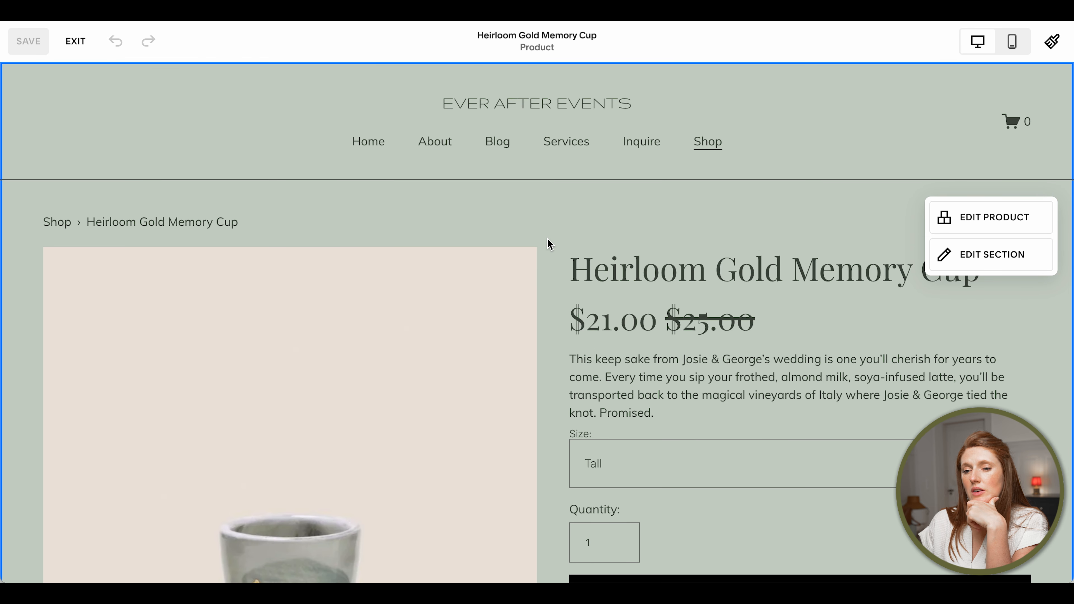
Leave the product's editing mode and view the Shop page full screen to check its category sidebar.
{"action": "left_click", "coordinate": [75, 41]}
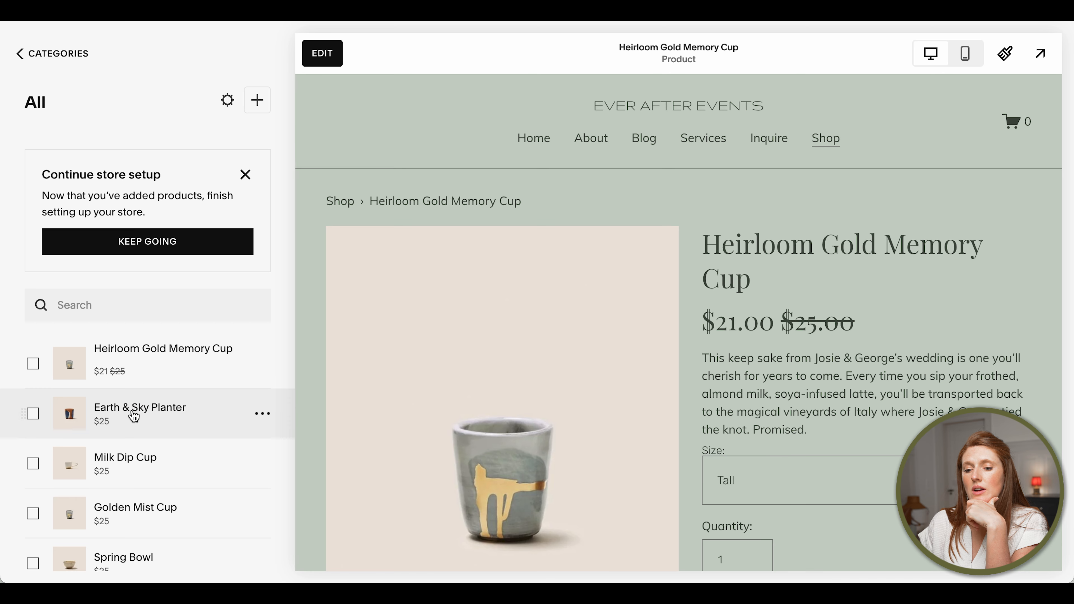
{"action": "left_click", "coordinate": [134, 416]}
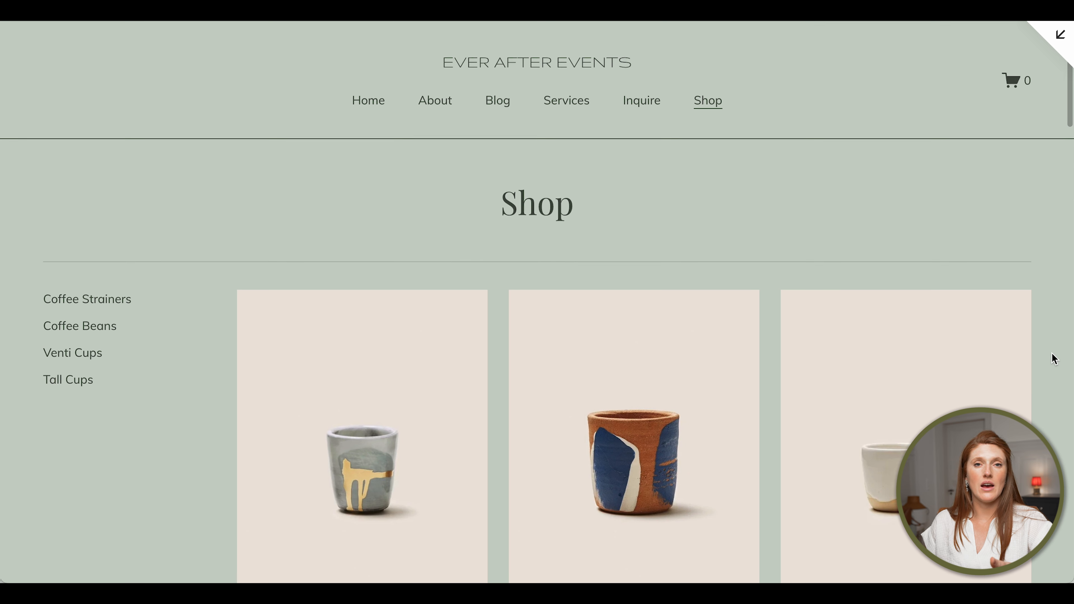